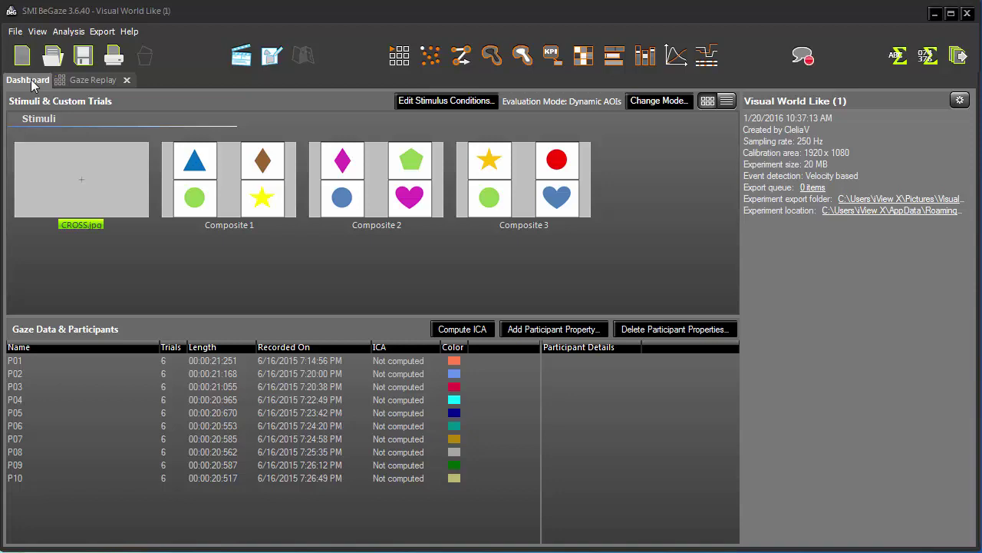
# Play and stop the participant's gaze replay, then open Metrics Export with the Trial Overview template.
pyautogui.click(86, 81)
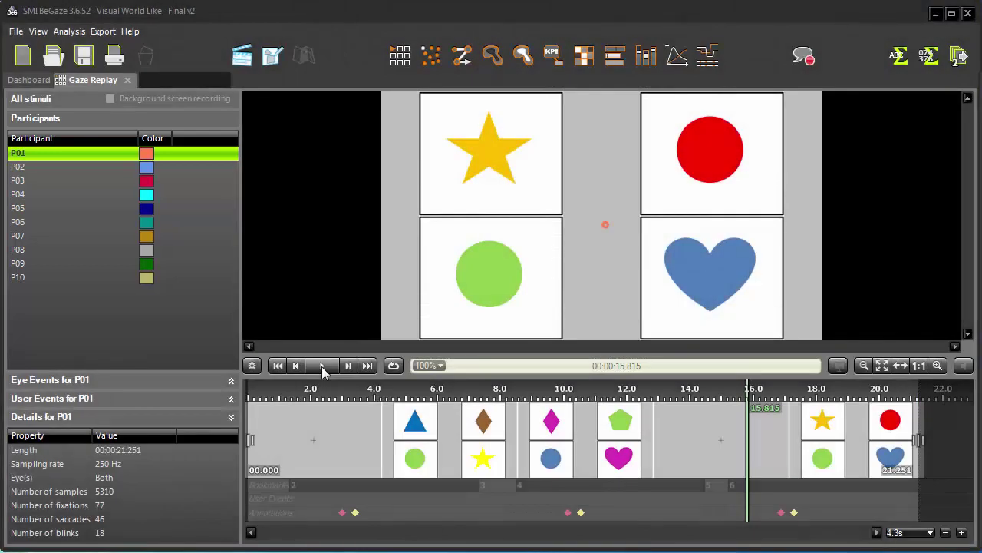
pyautogui.click(323, 366)
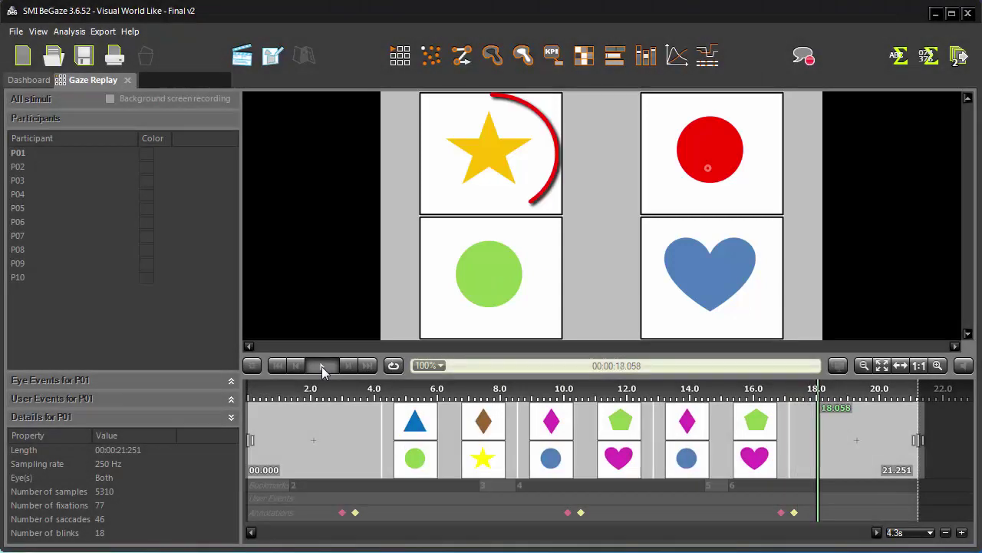
pyautogui.click(322, 366)
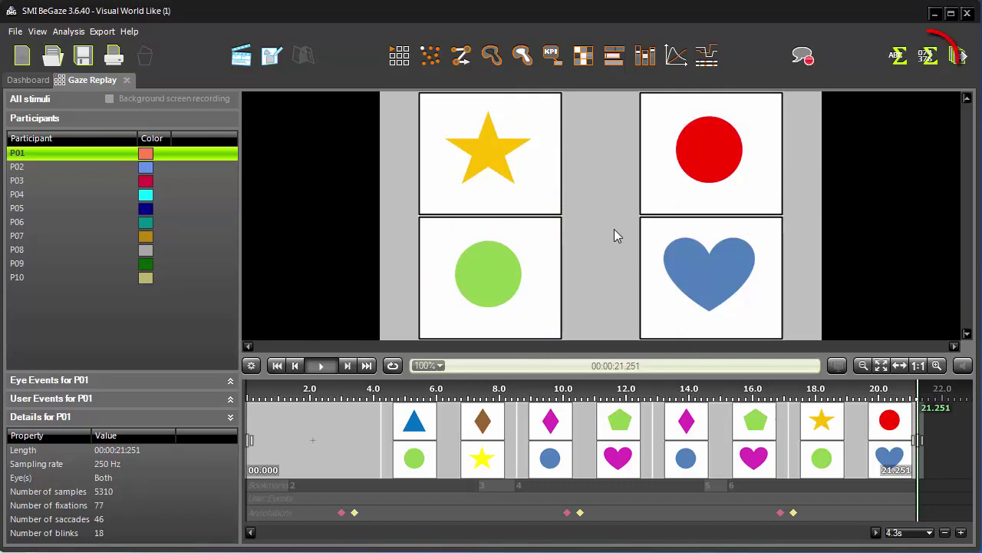
pyautogui.click(929, 55)
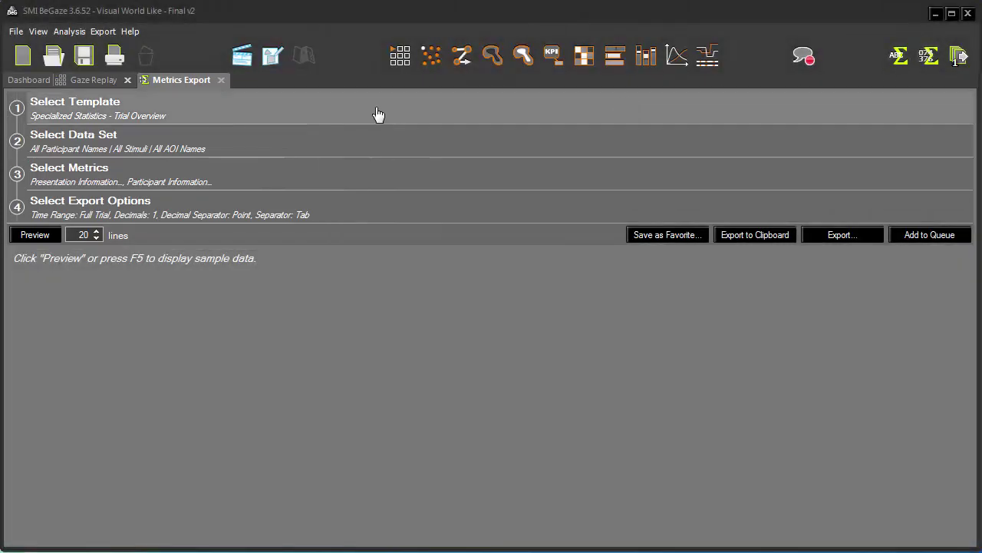
# Set the export template to Event Statistics – Single, one event per line.
pyautogui.click(378, 114)
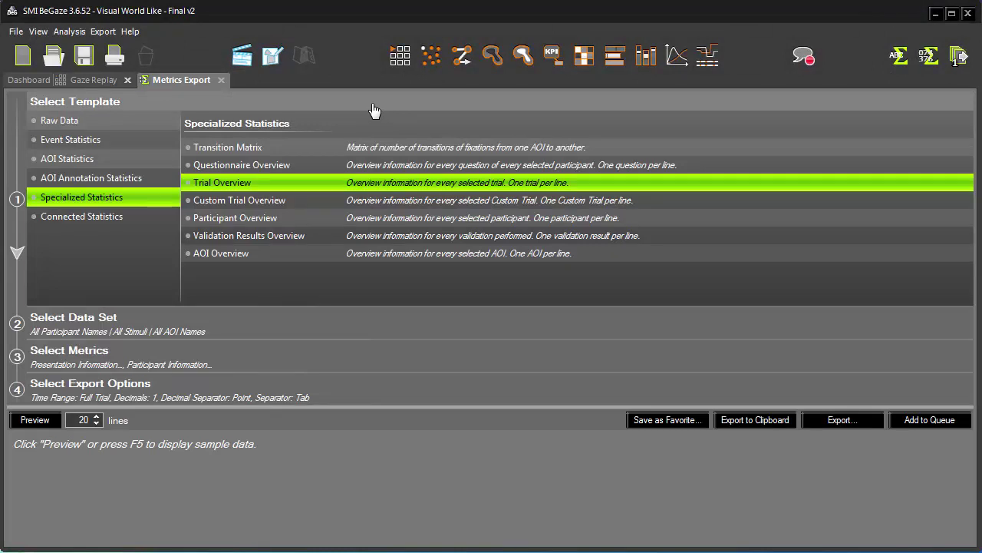
pyautogui.click(126, 139)
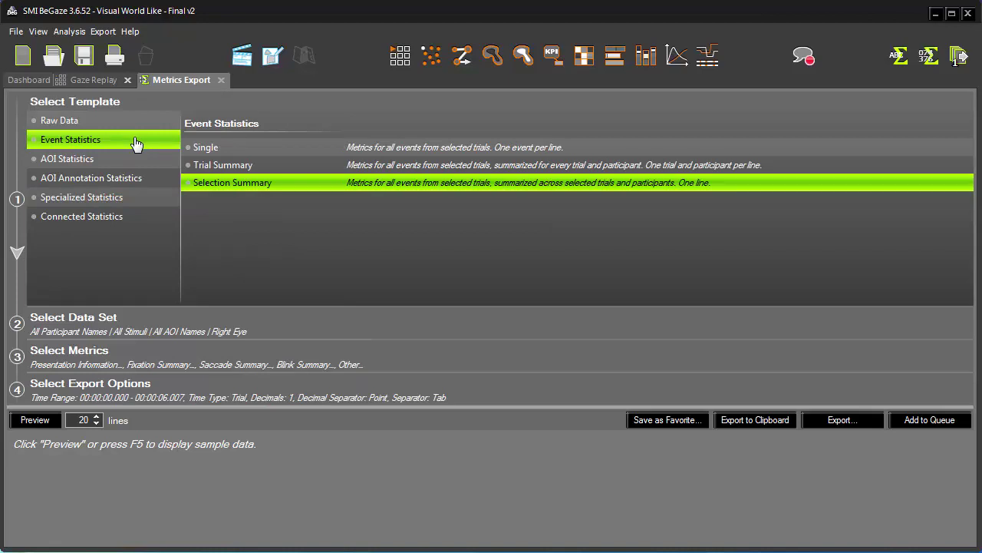
pyautogui.click(266, 154)
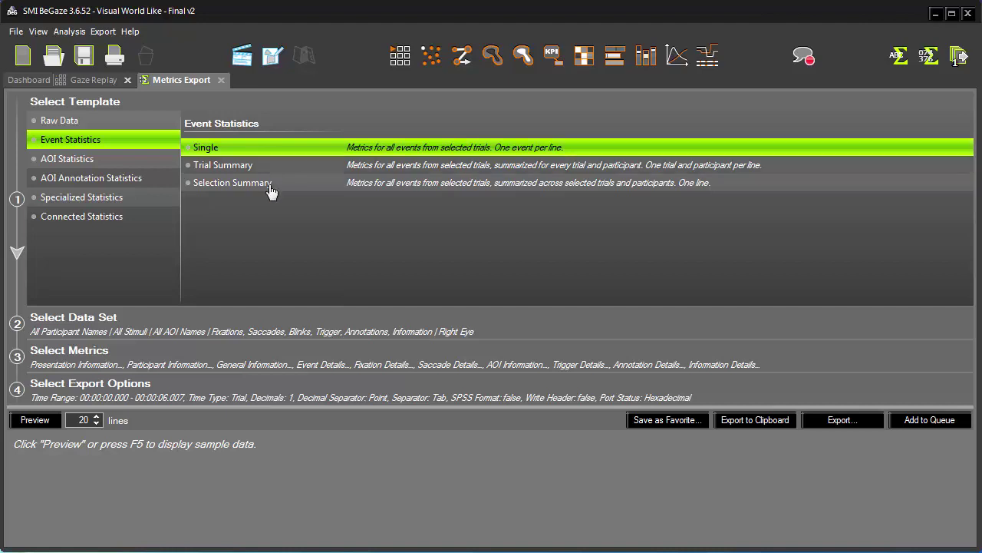
pyautogui.click(251, 316)
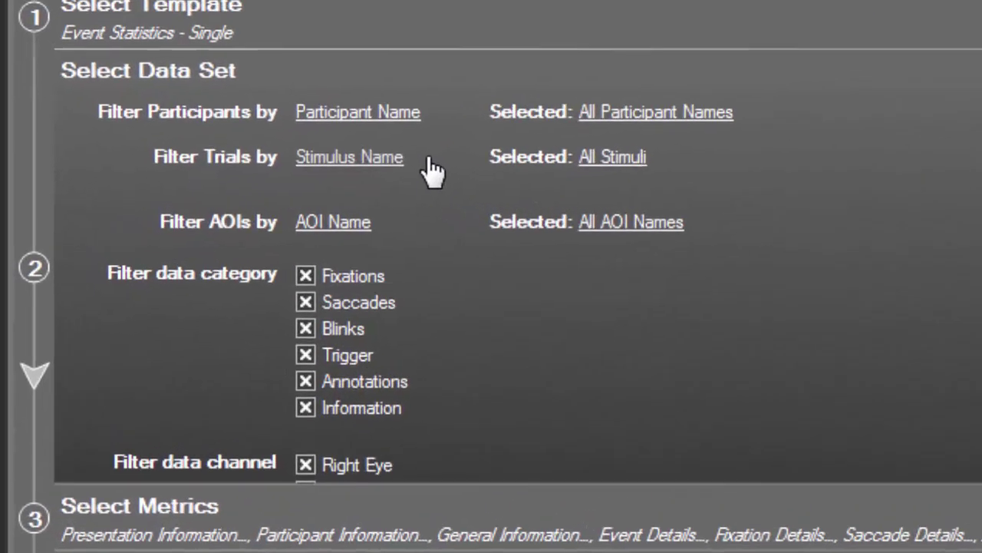
# Inspect the Stimulus Name trial filter, keeping all data, and show the right-eye metrics.
pyautogui.click(194, 183)
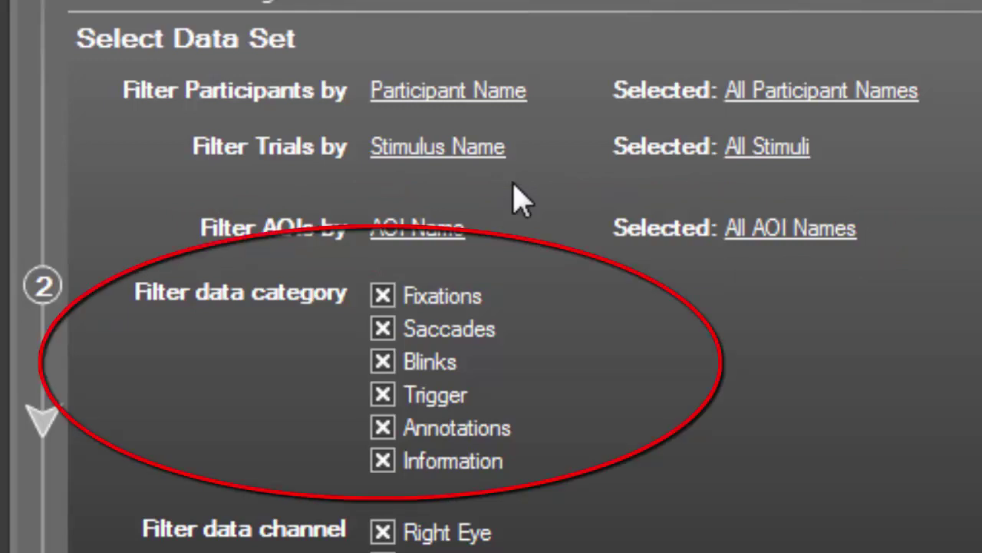
pyautogui.scroll(-3, 520, 200)
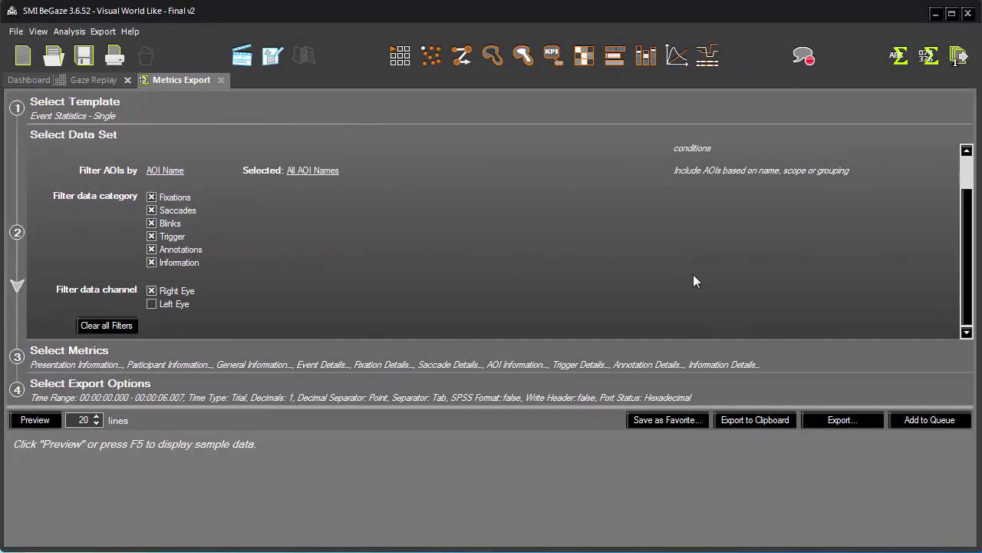
pyautogui.click(482, 352)
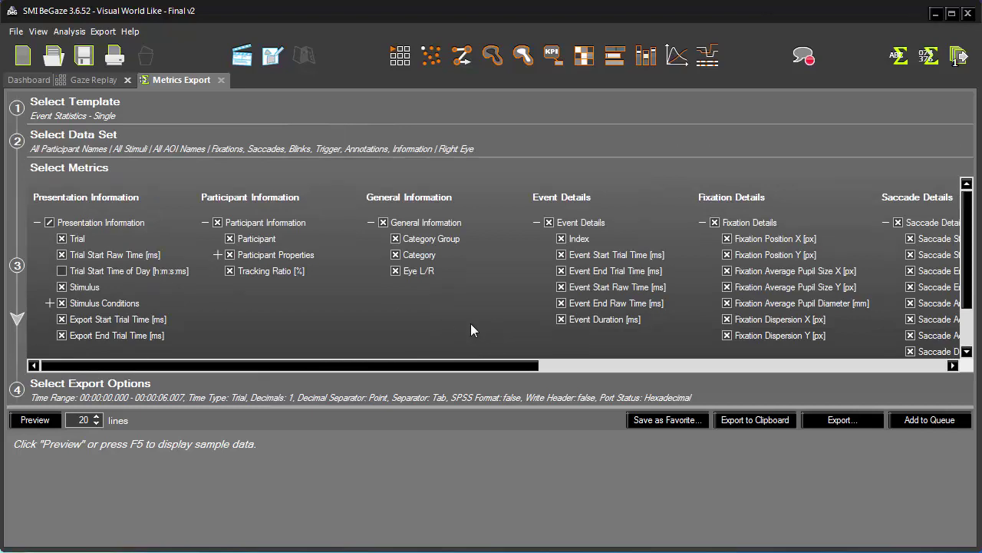
# Exclude participant Color from the exported metrics and show the export options.
pyautogui.click(218, 254)
pyautogui.click(241, 271)
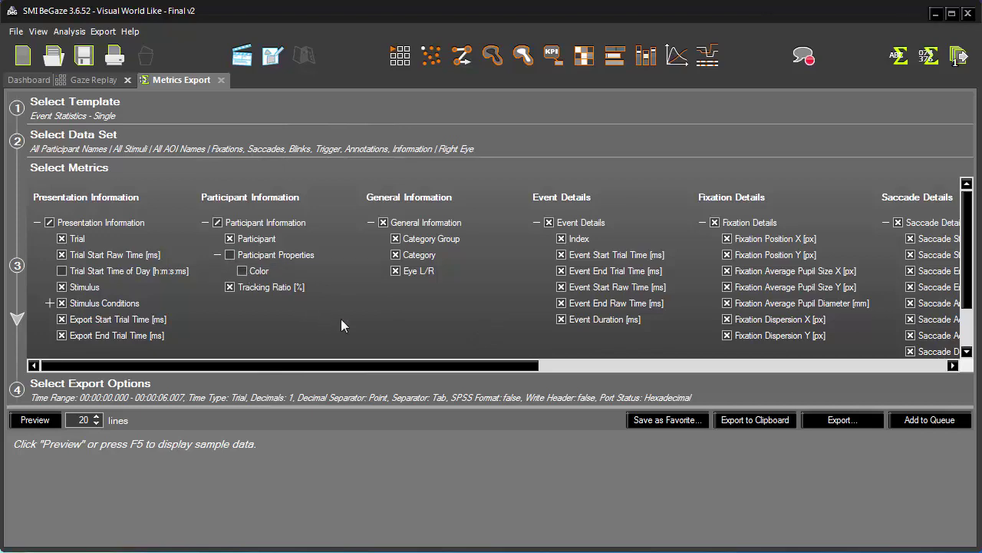
pyautogui.click(348, 387)
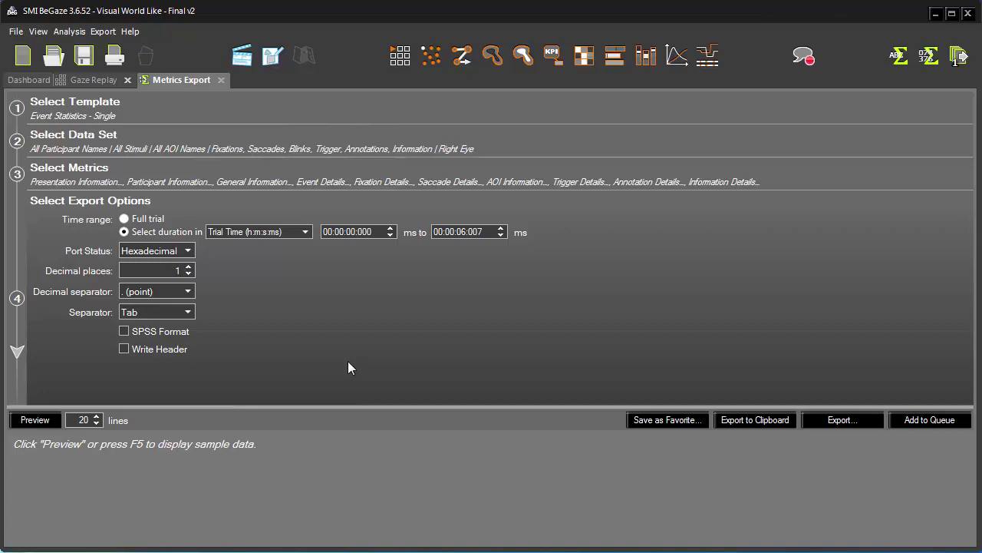
# Export the Full trial range, preview sample rows, and remove Tracking Ratio [%] from the metrics.
pyautogui.click(125, 219)
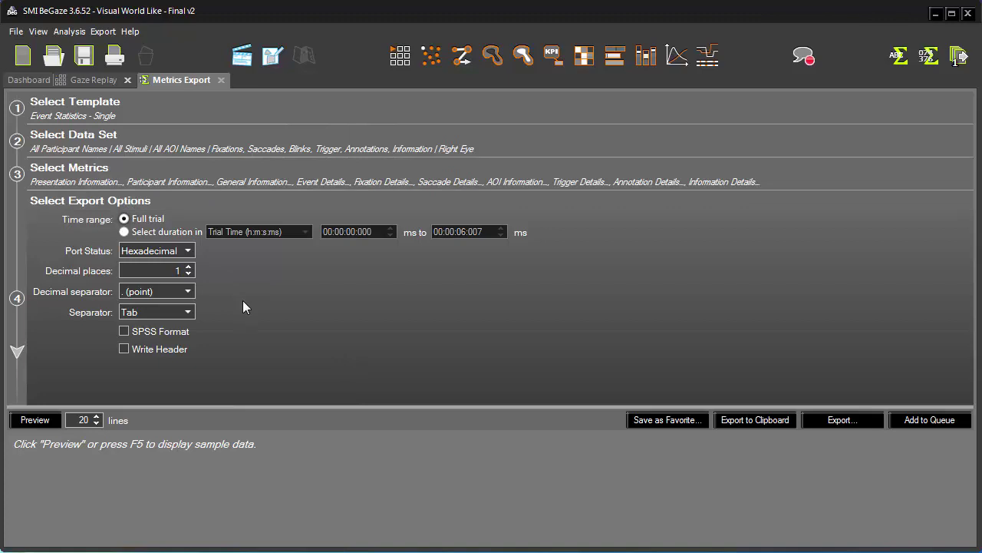
pyautogui.click(36, 420)
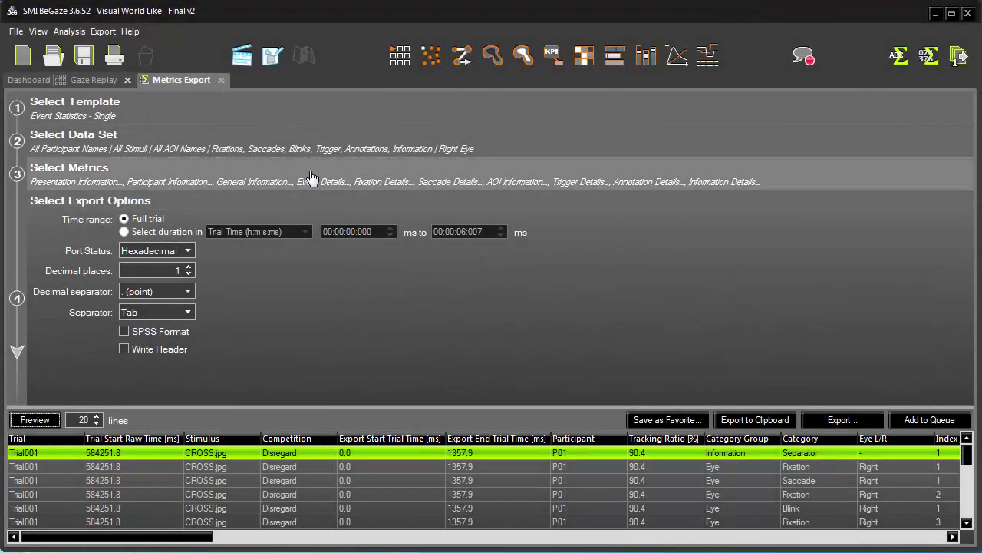
pyautogui.click(311, 178)
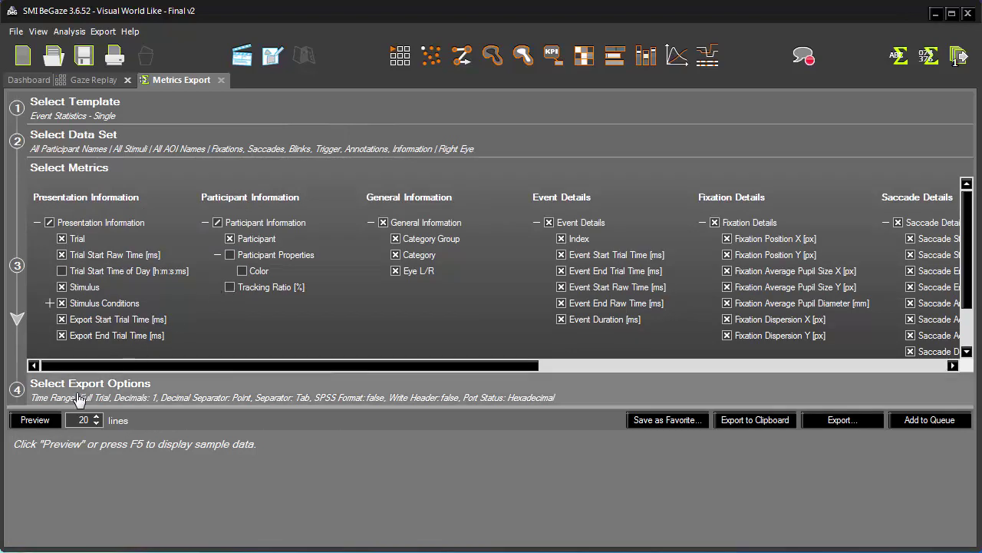
# Preview the export rows without Tracking Ratio, then return to the template choices.
pyautogui.click(39, 422)
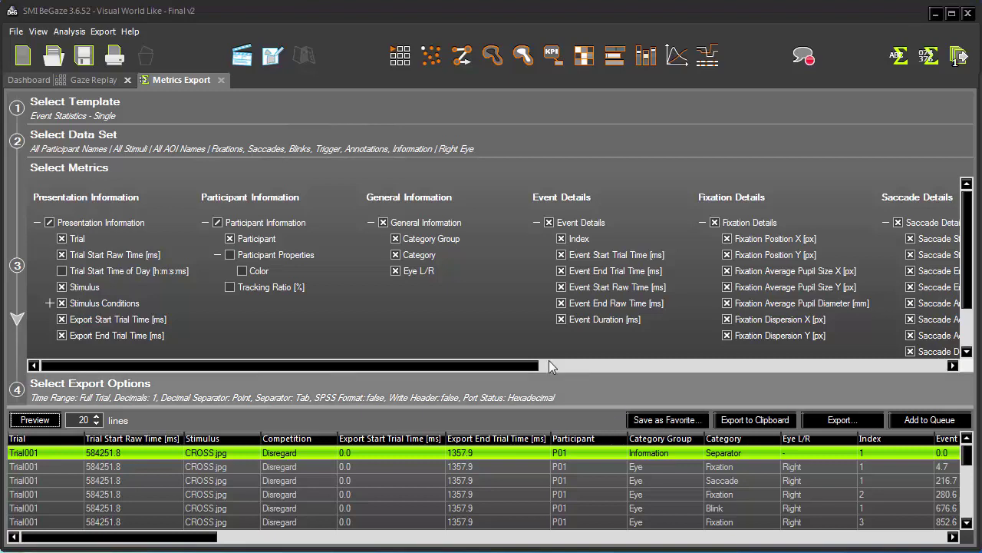
pyautogui.click(223, 111)
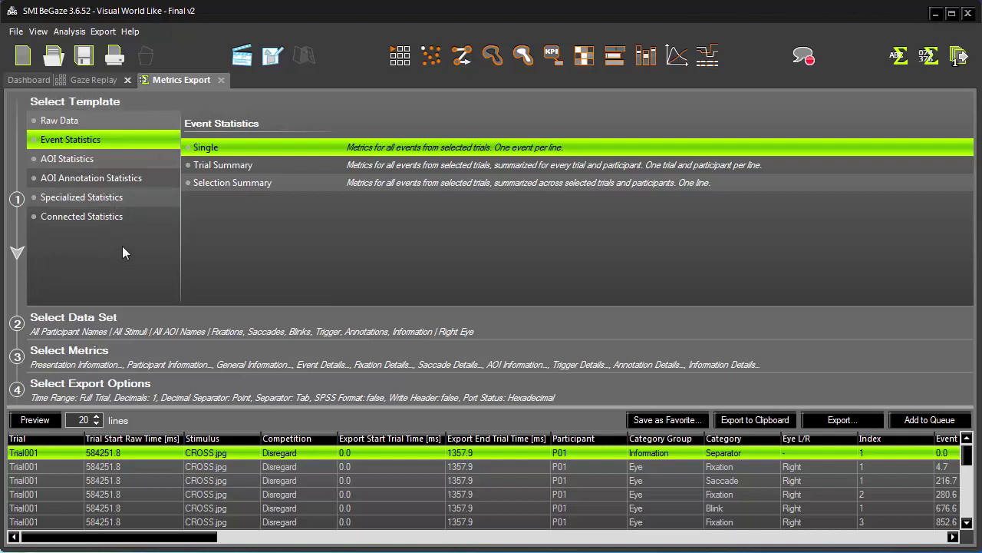
# Switch the template to Connected Statistics – Raw Data, one sample per line.
pyautogui.click(145, 222)
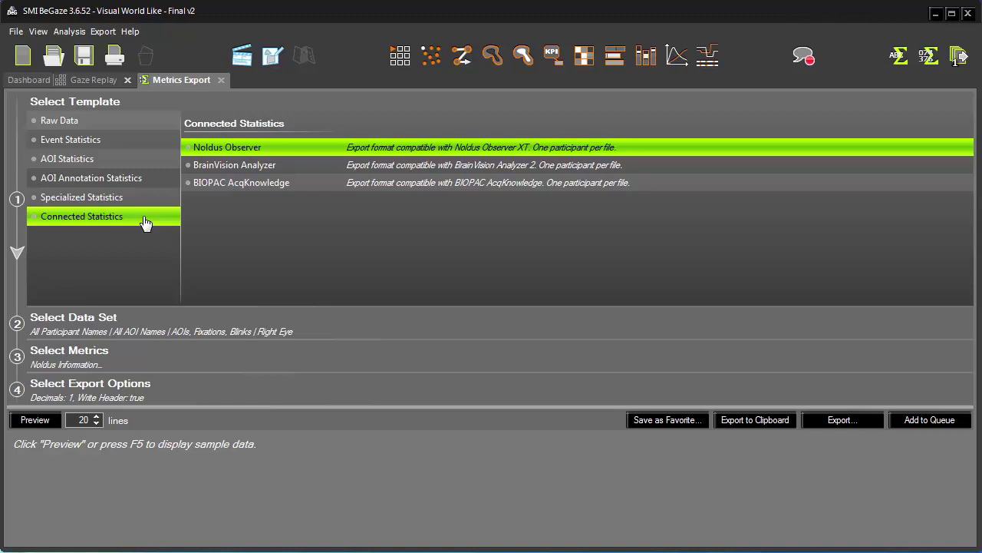
pyautogui.click(139, 125)
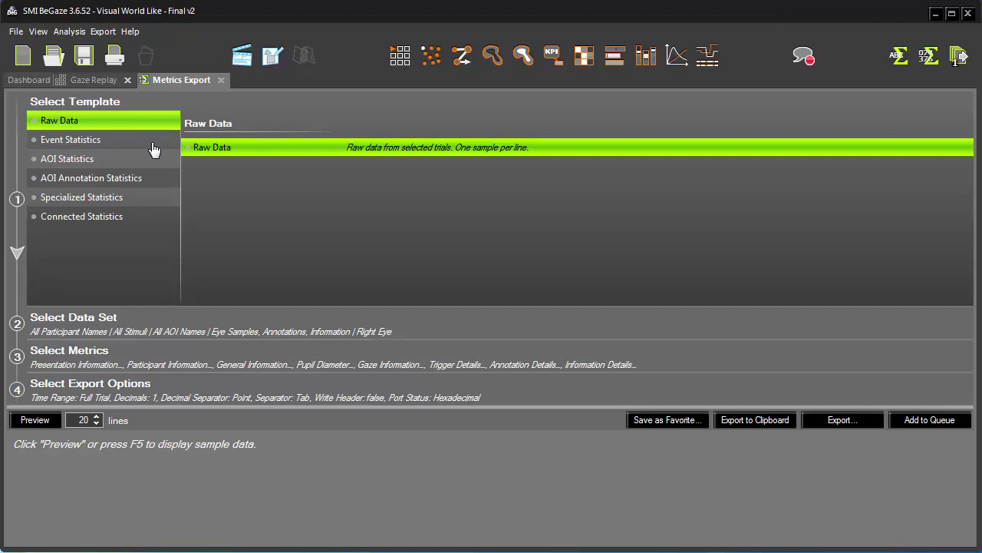
pyautogui.click(407, 324)
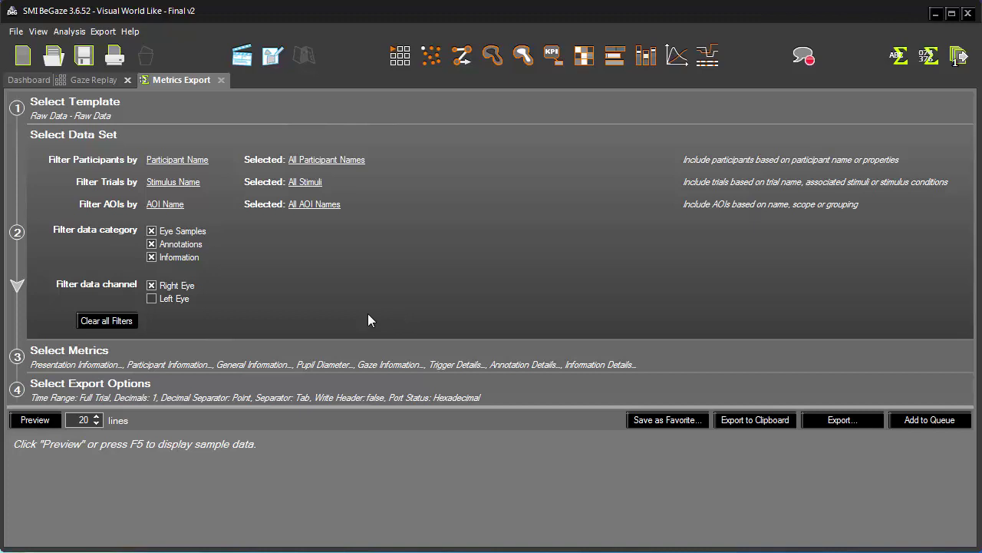
# Replace the Stimulus Name trial filter with an activated Competition condition filter.
pyautogui.click(208, 164)
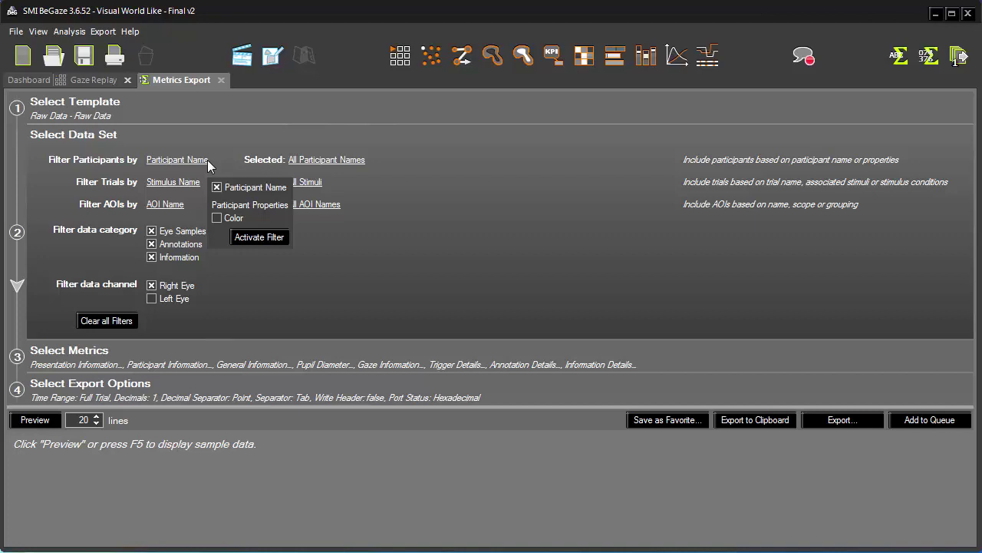
pyautogui.click(232, 237)
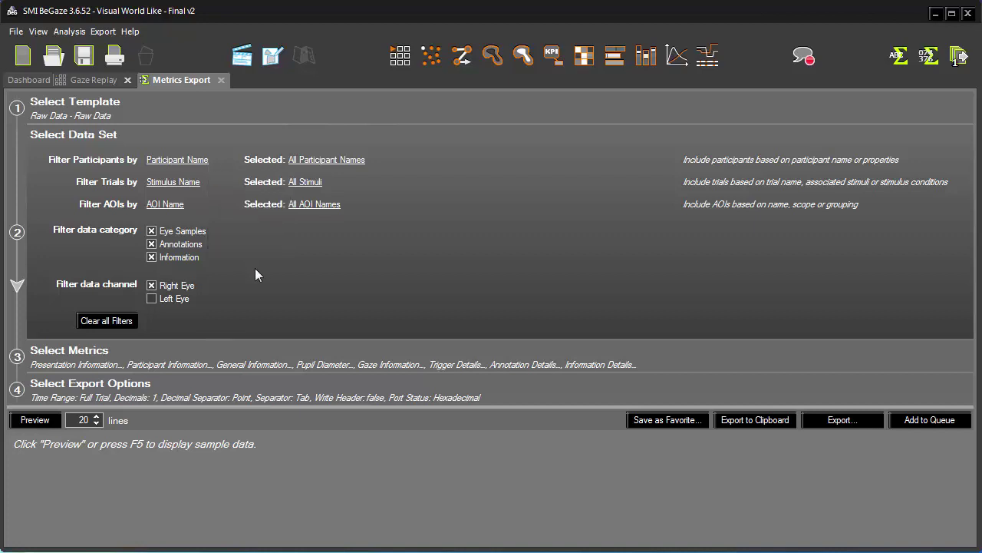
pyautogui.click(199, 184)
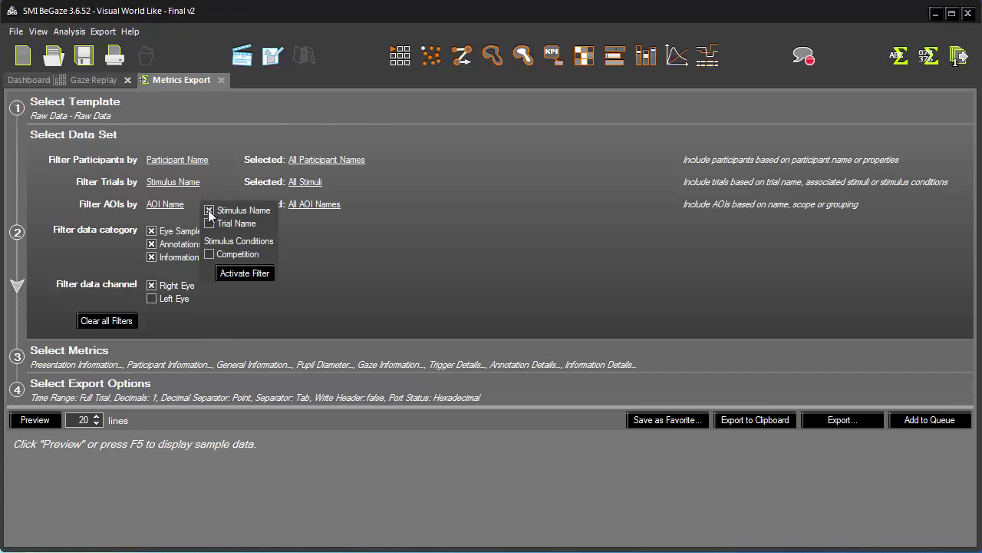
pyautogui.click(209, 212)
pyautogui.click(209, 254)
pyautogui.click(250, 276)
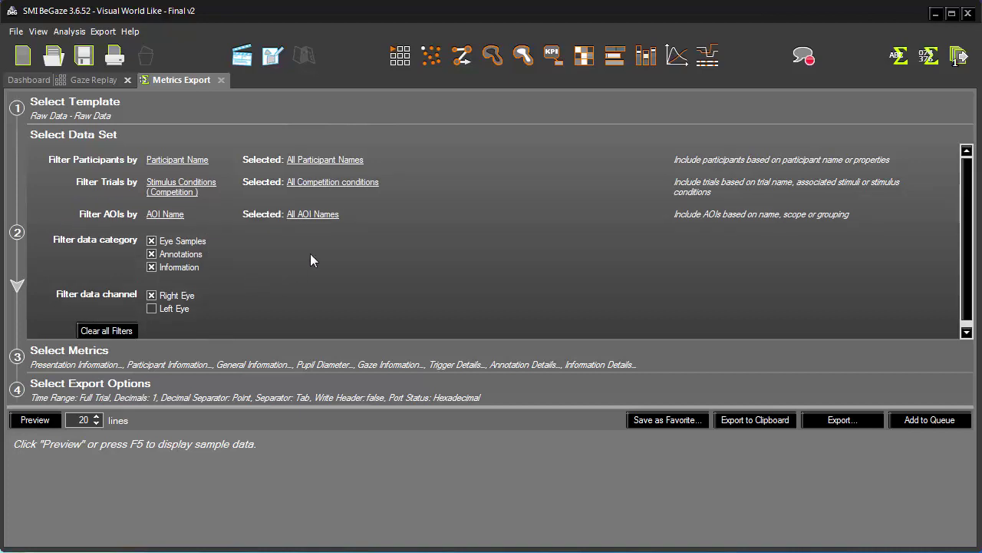
# Limit the Competition condition filter to Shape only.
pyautogui.click(376, 185)
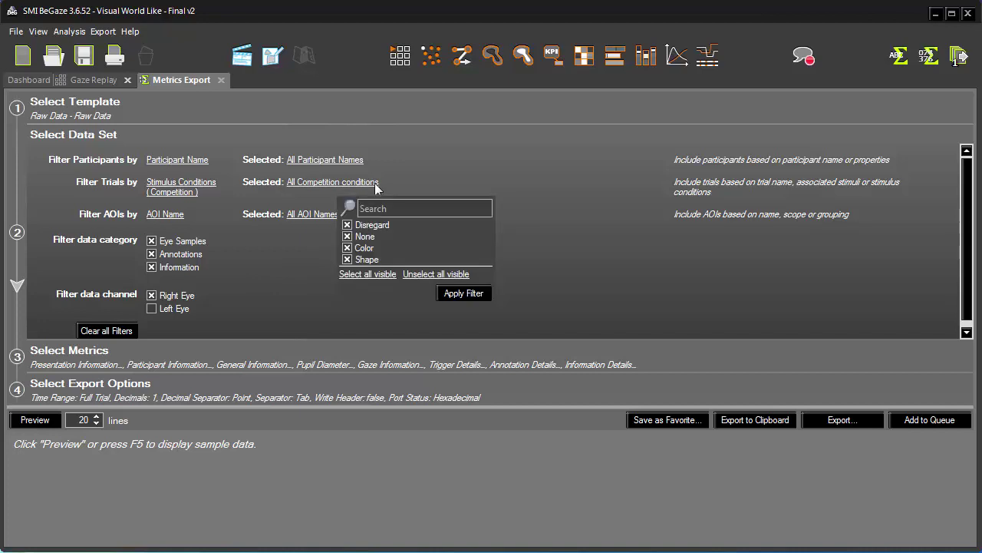
pyautogui.click(422, 275)
pyautogui.click(347, 259)
pyautogui.click(457, 296)
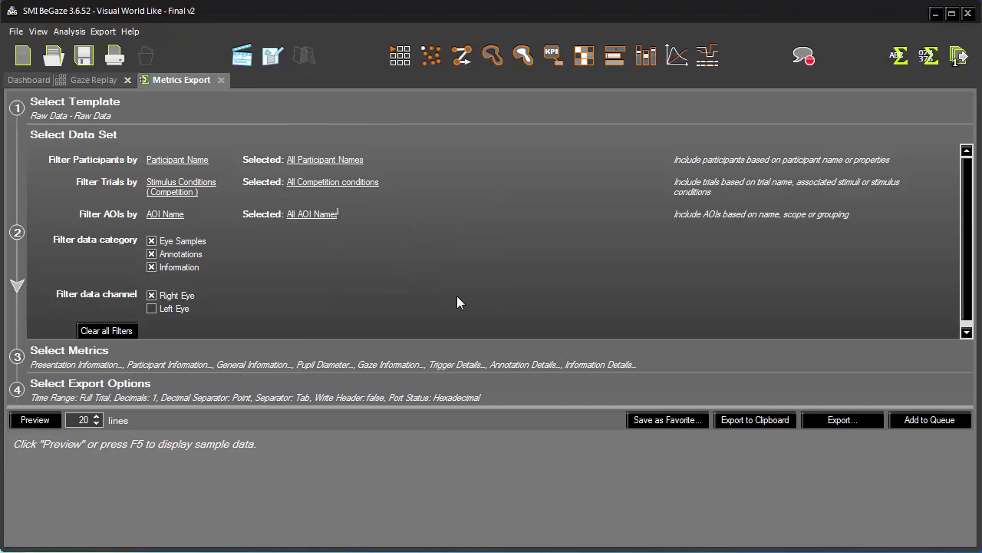
# Restrict the AOI filter to the three AOIs matching 'target'.
pyautogui.click(178, 218)
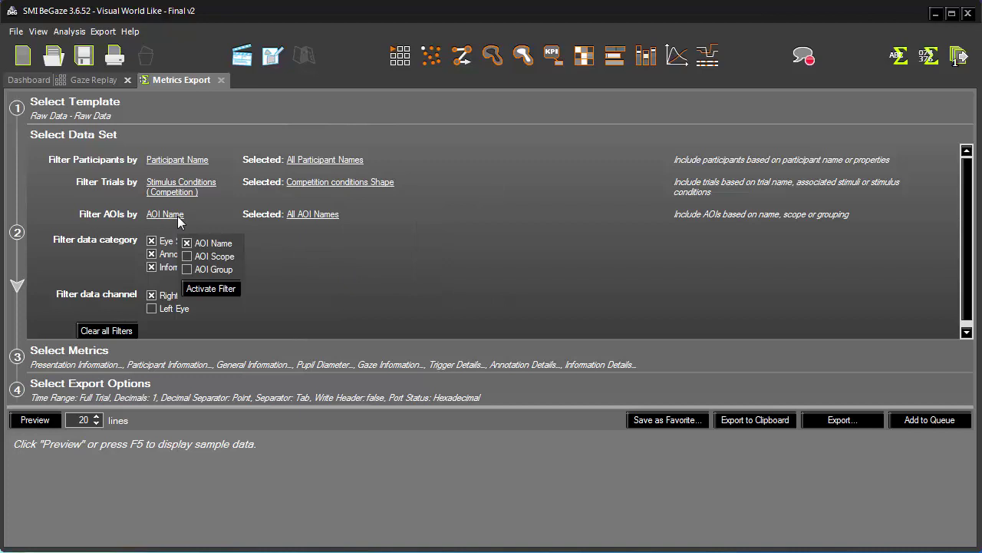
pyautogui.click(322, 217)
pyautogui.click(321, 217)
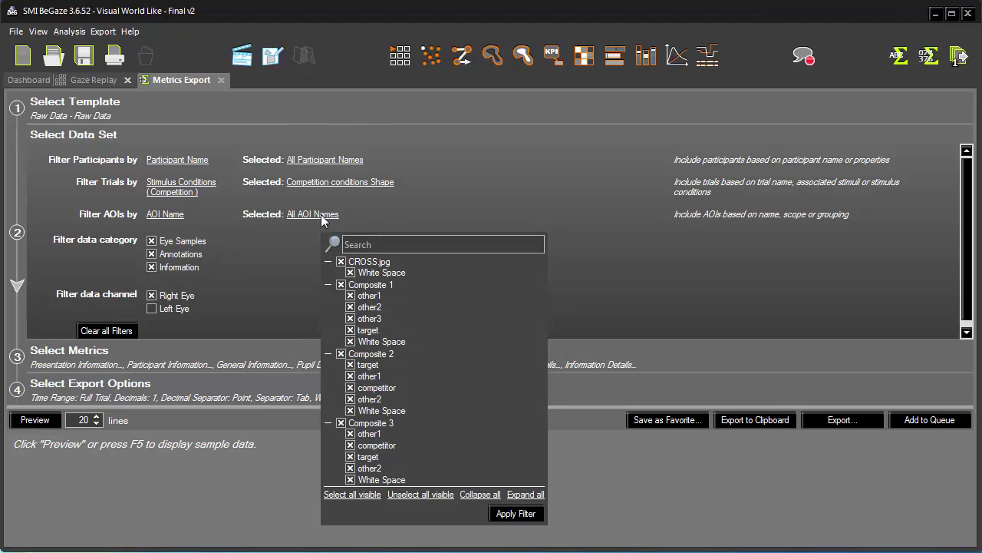
pyautogui.click(412, 494)
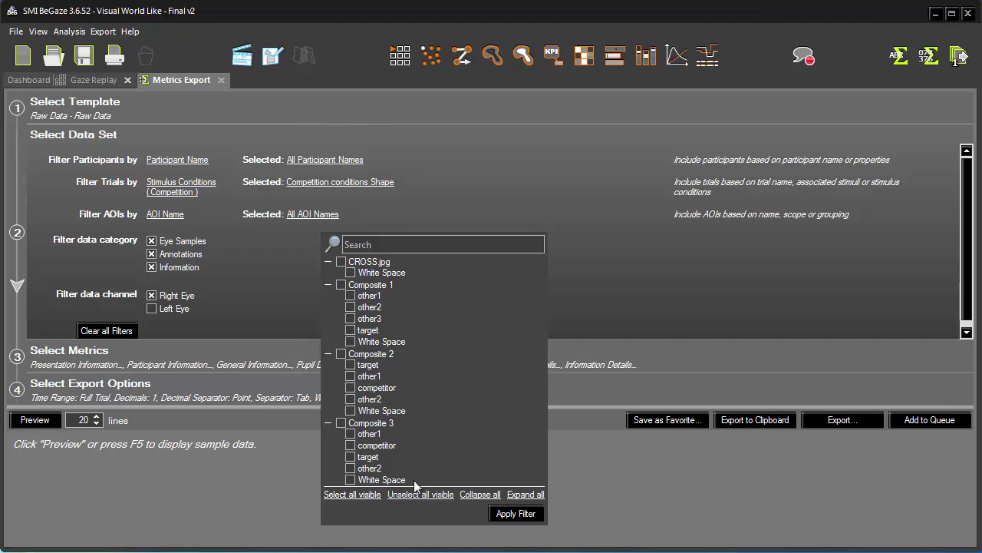
pyautogui.click(406, 248)
pyautogui.write('target')
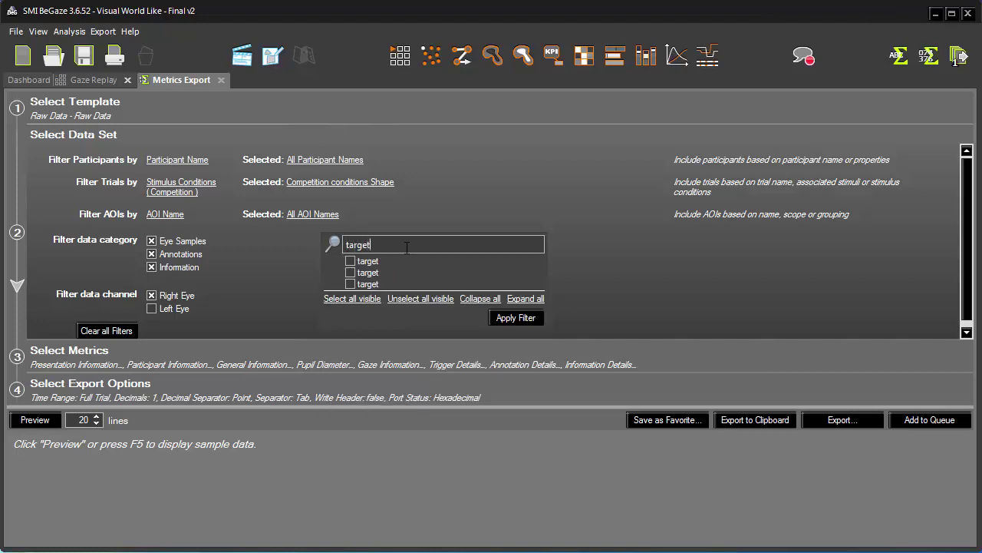
pyautogui.click(361, 301)
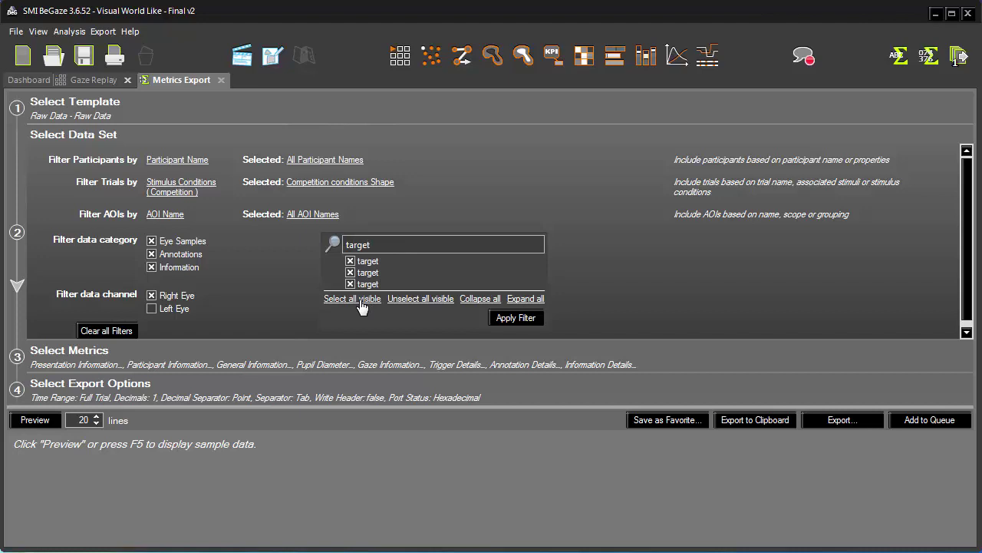
pyautogui.click(524, 319)
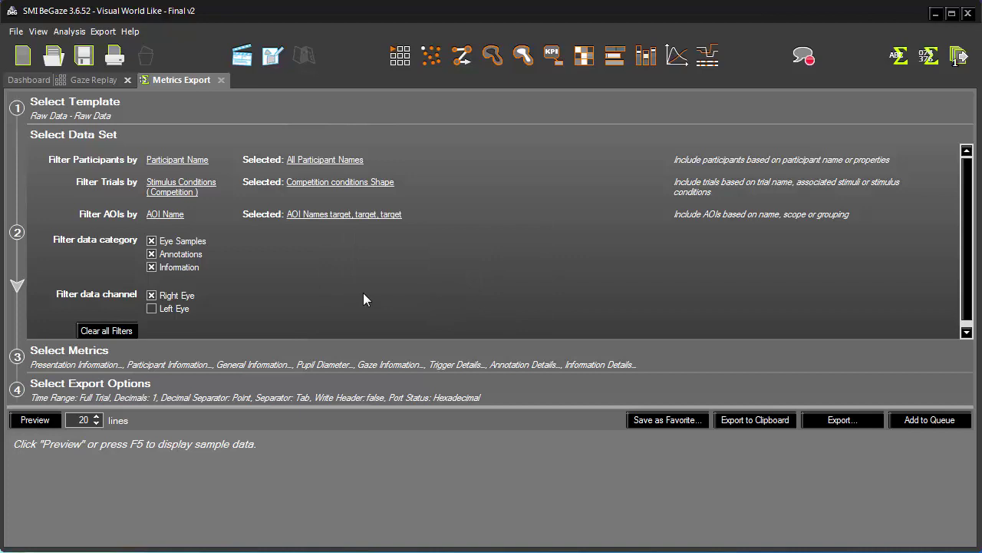
pyautogui.click(396, 354)
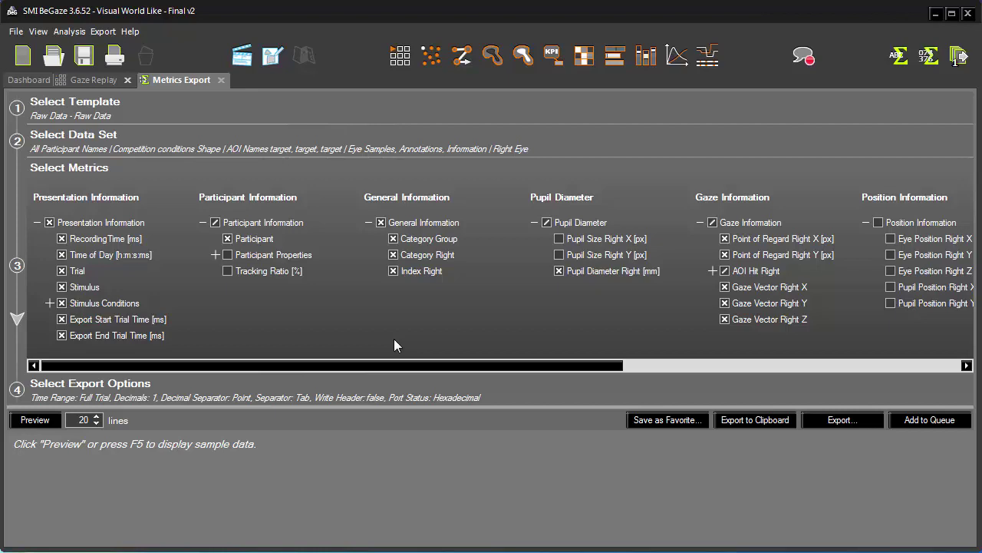
# Add the Position Information metrics, preview the filtered raw data, and queue the export.
pyautogui.click(878, 222)
pyautogui.click(511, 393)
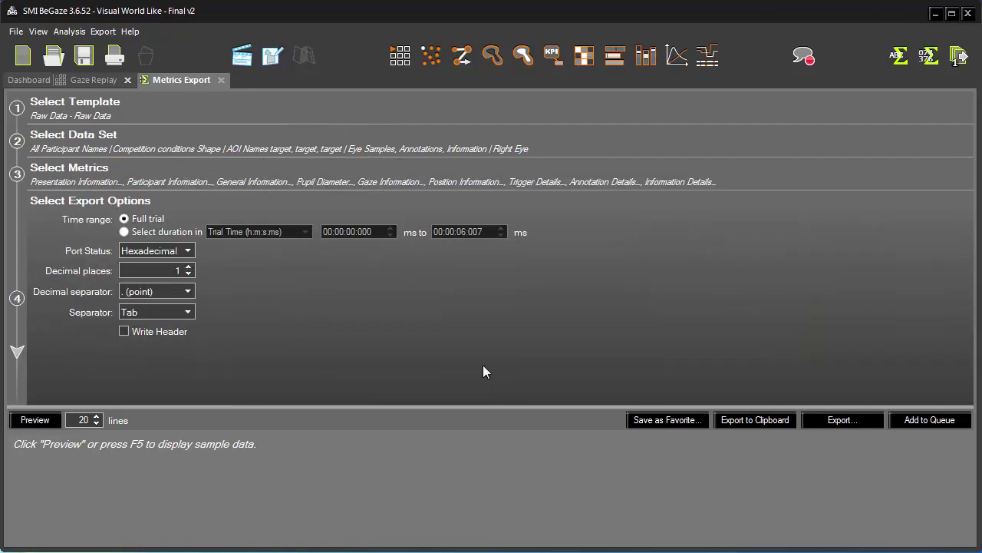
pyautogui.click(23, 421)
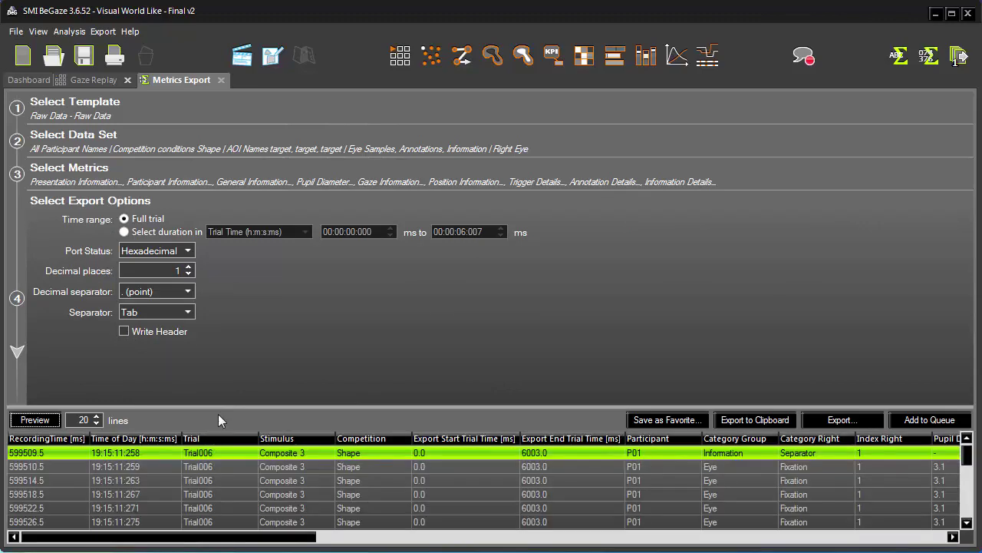
pyautogui.click(928, 422)
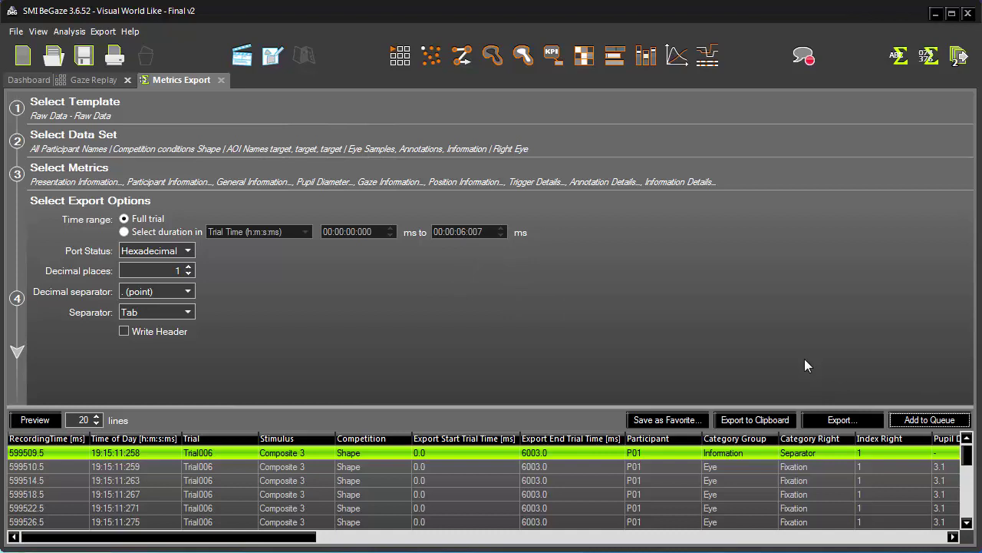
# Save the current raw-data export settings as the favorite 'Raw Data Details Custom'.
pyautogui.click(700, 419)
pyautogui.write('Custom')
pyautogui.click(458, 303)
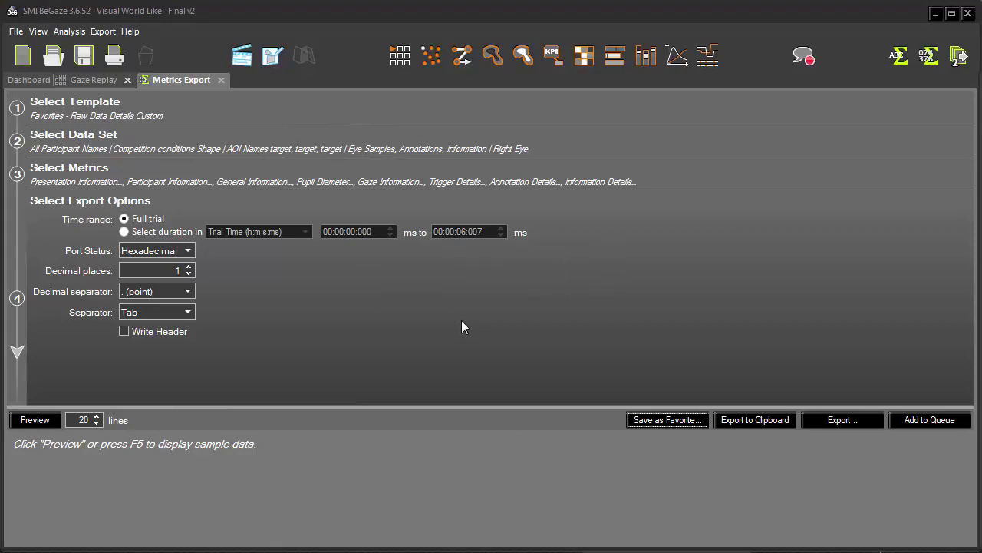
pyautogui.click(364, 119)
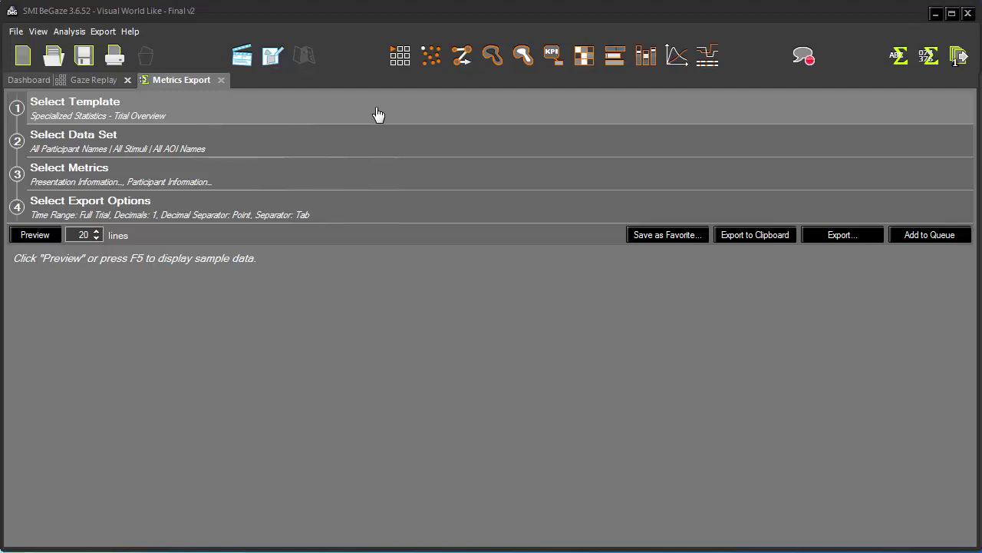
# Choose the Event Statistics – Single export template and show its export options.
pyautogui.click(378, 114)
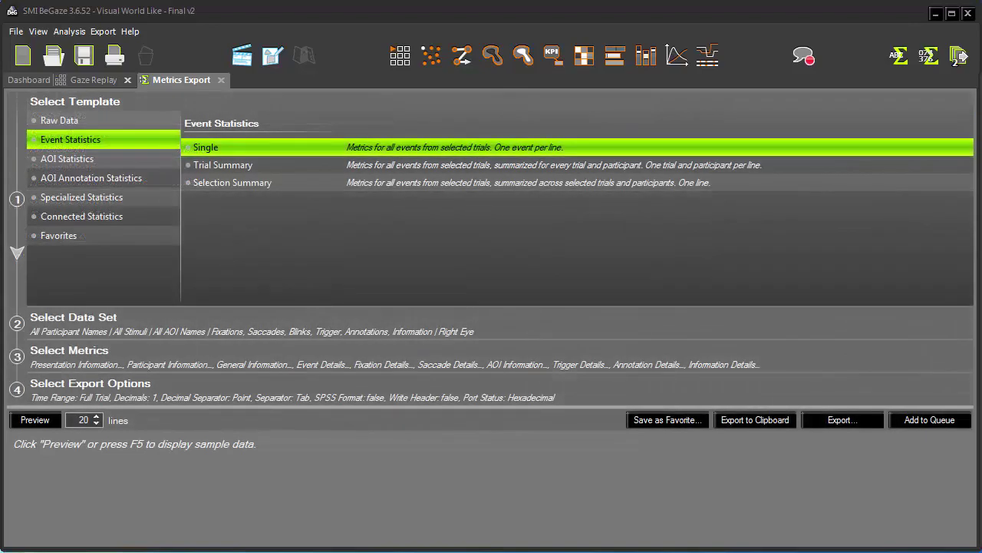
pyautogui.click(491, 361)
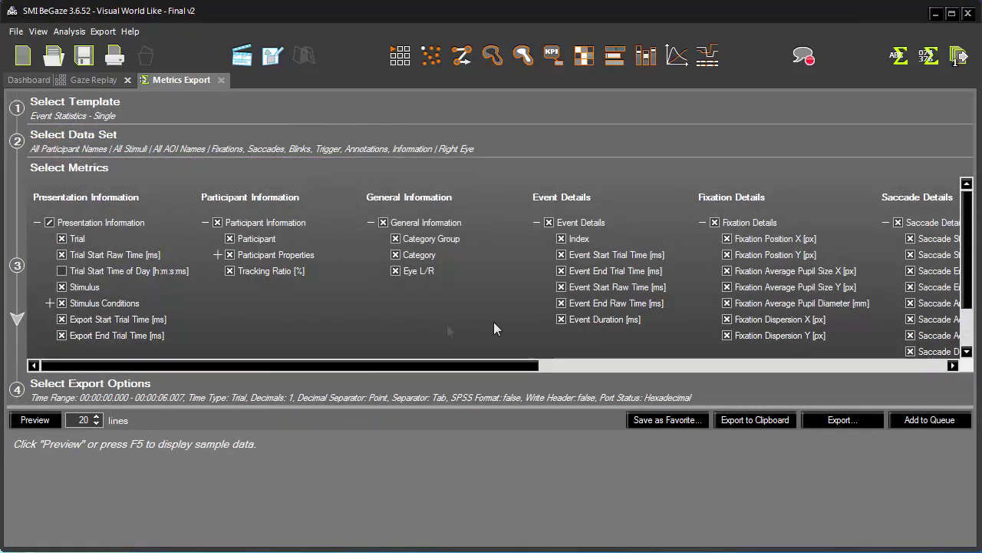
pyautogui.click(348, 388)
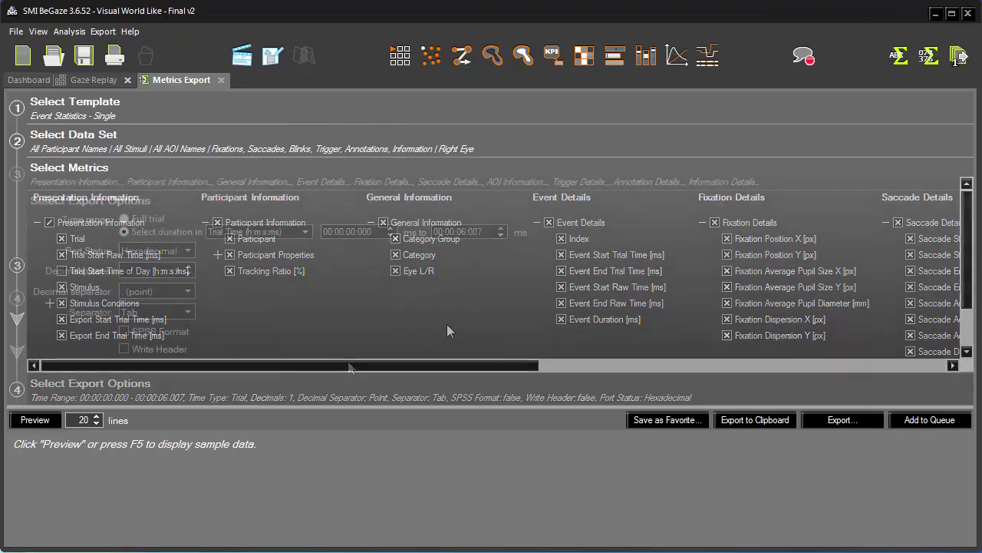